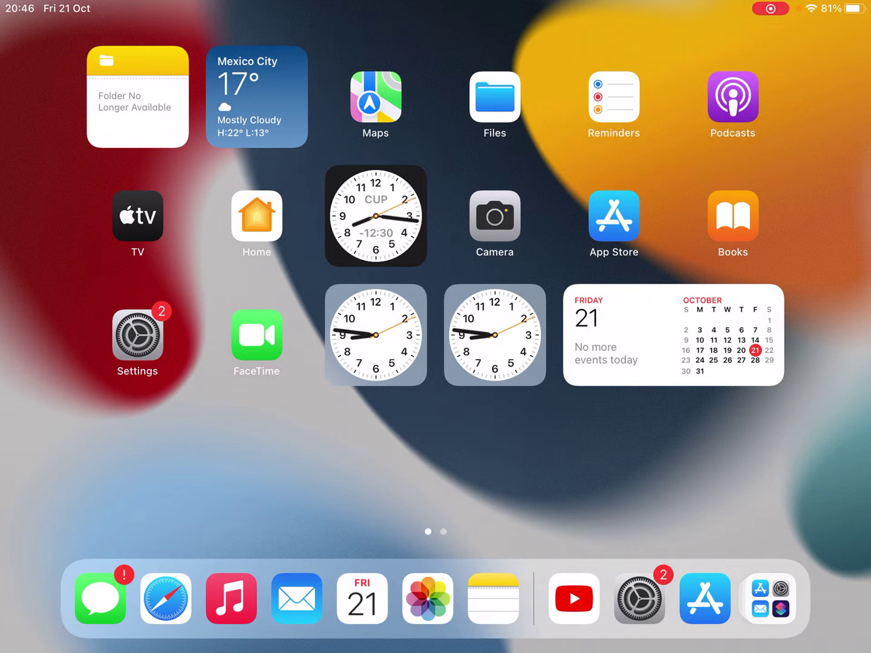
scroll(435, 272, right, 5)
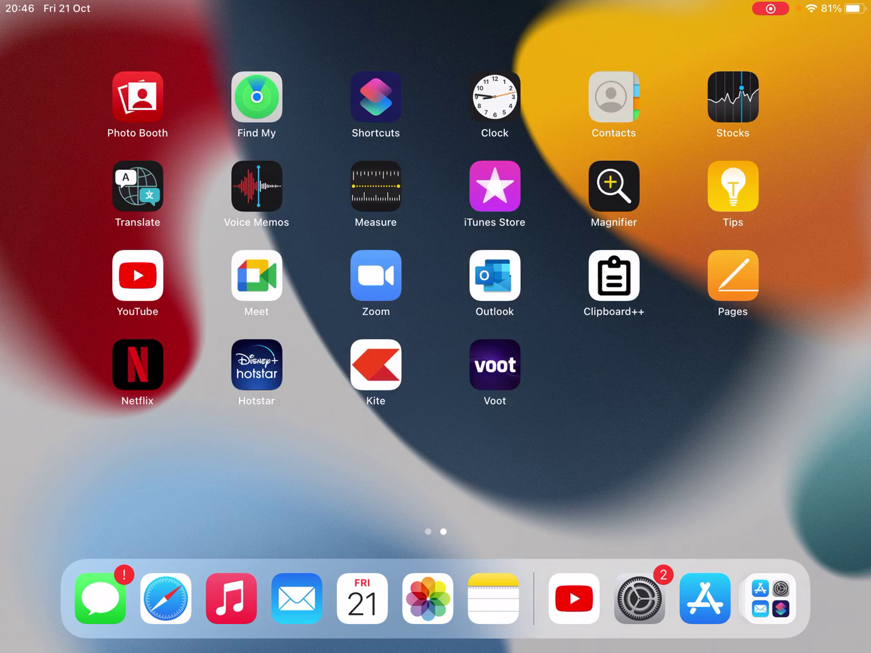
scroll(435, 272, left, 5)
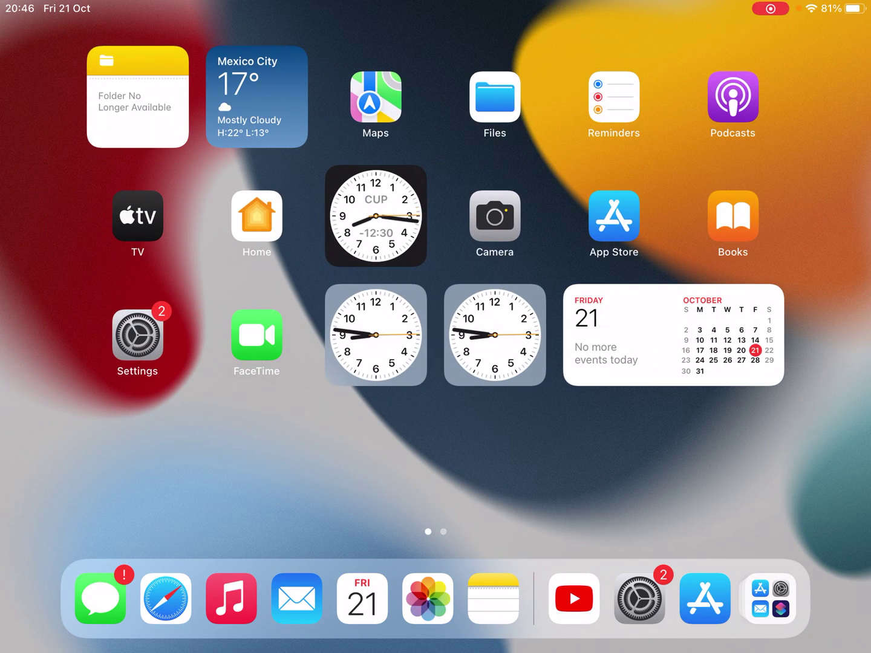
Launch the Settings app from the home screen
click(137, 334)
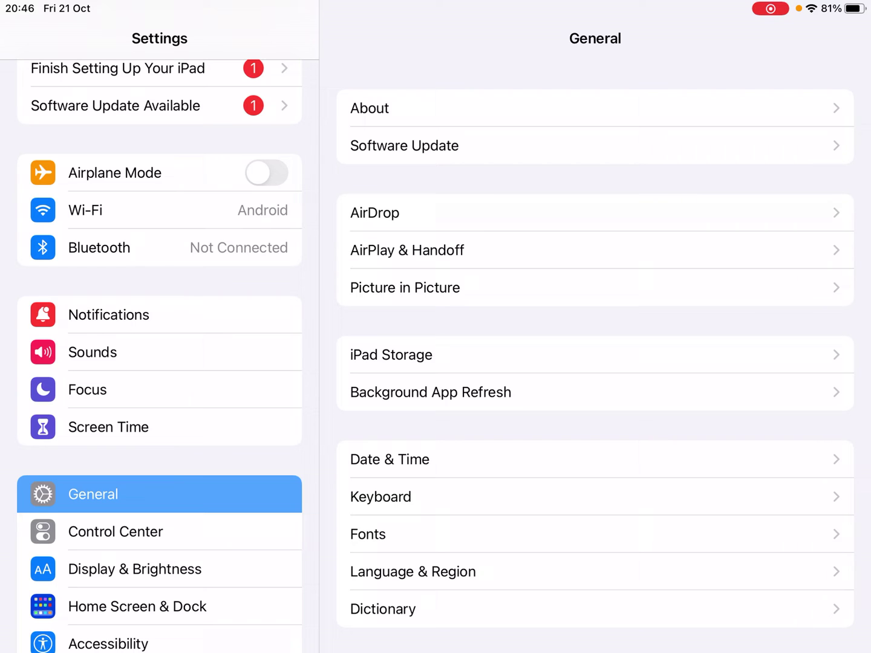
scroll(160, 354, down, 5)
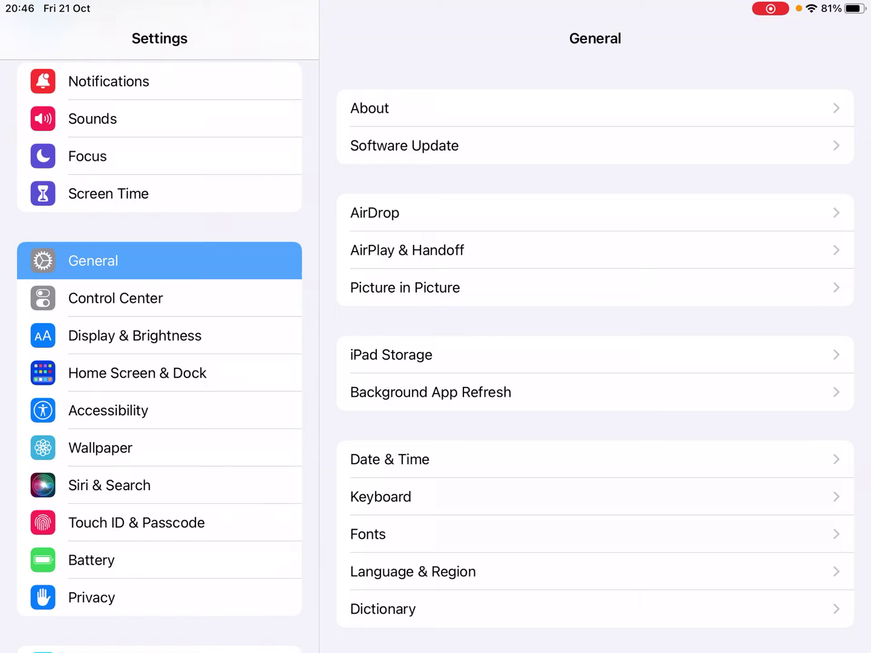
Go to the Display & Brightness page in the Settings sidebar
click(134, 336)
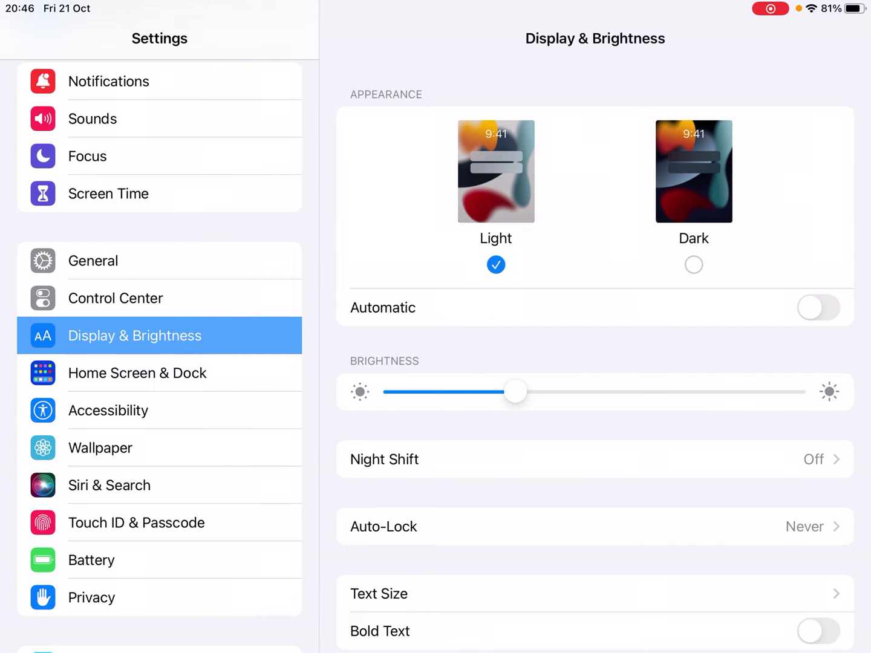
scroll(594, 354, down, 2)
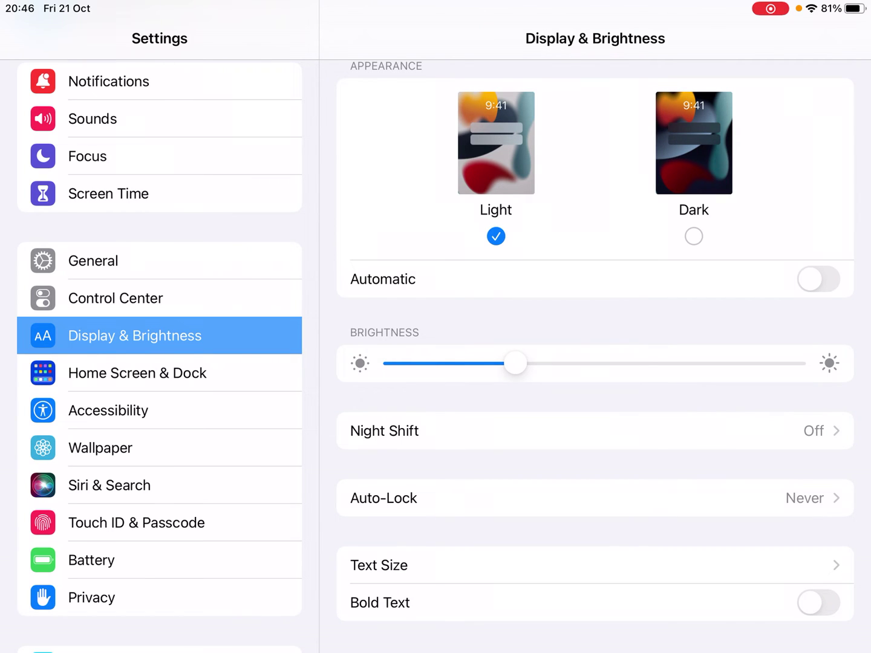
click(819, 603)
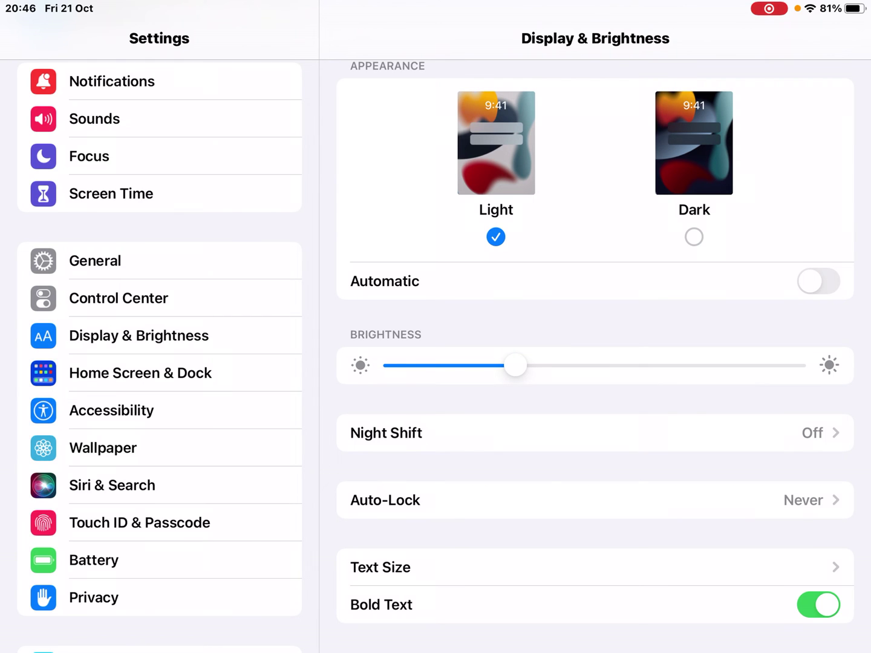
click(818, 605)
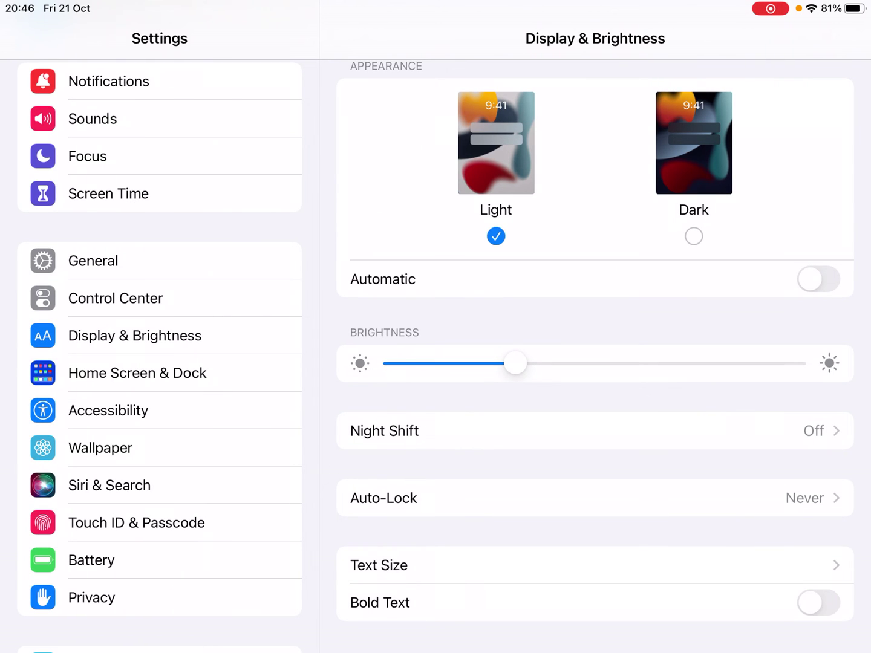
click(818, 602)
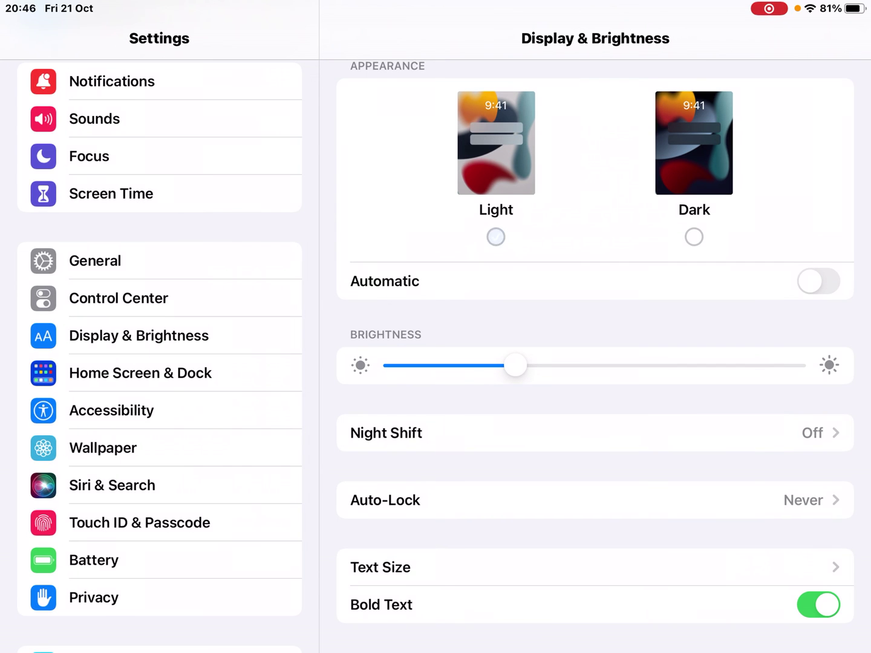